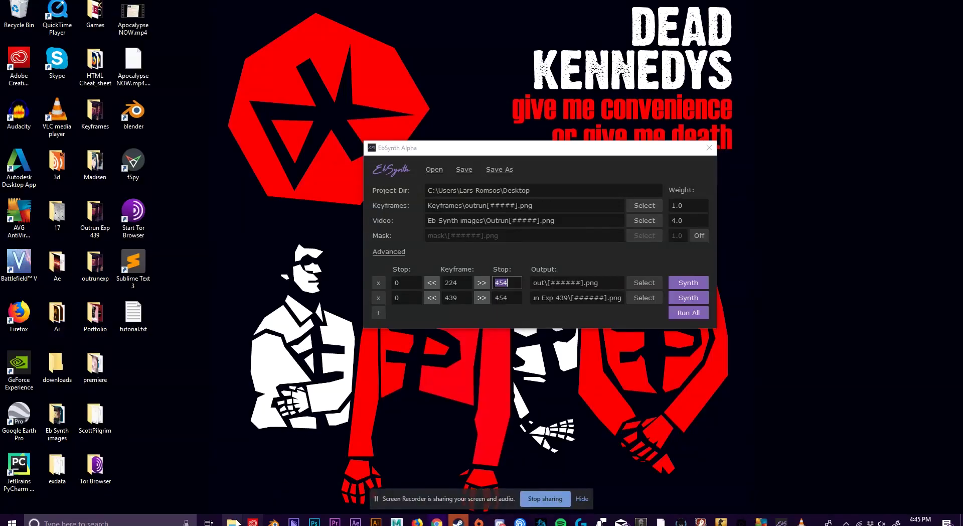
Step: Open the Desktop folder in a File Explorer window
click(234, 522)
Step: Create a new folder named 'Ebsynth images' on the Desktop
right_click(245, 398)
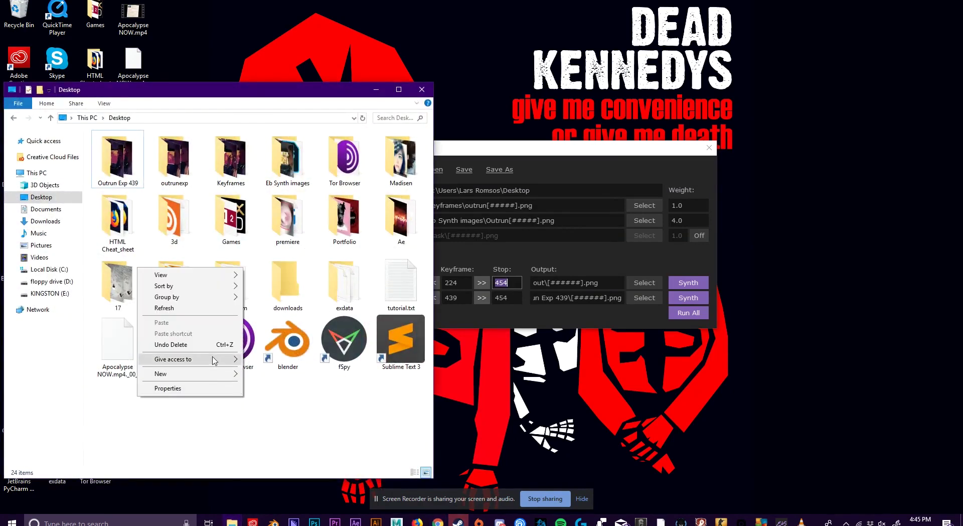
mouse_move(211, 374)
click(257, 372)
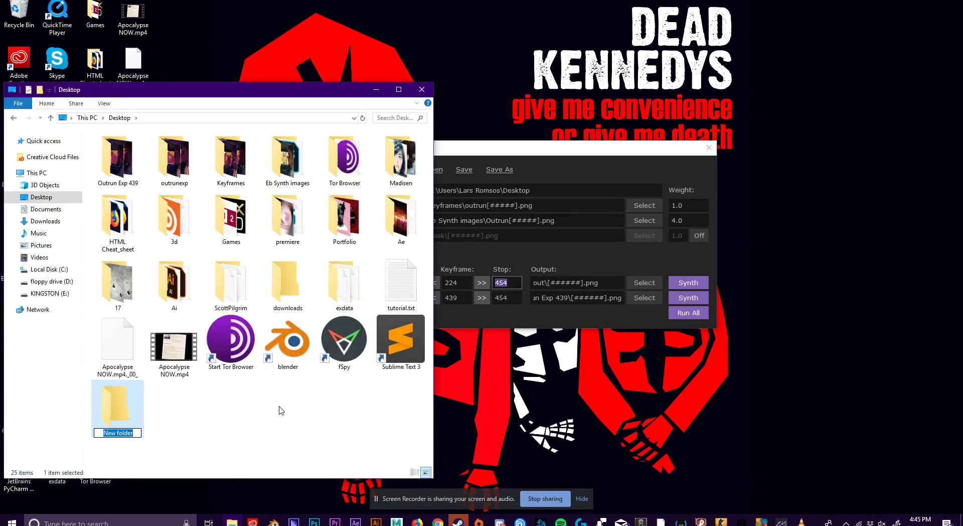
text(Ebs)
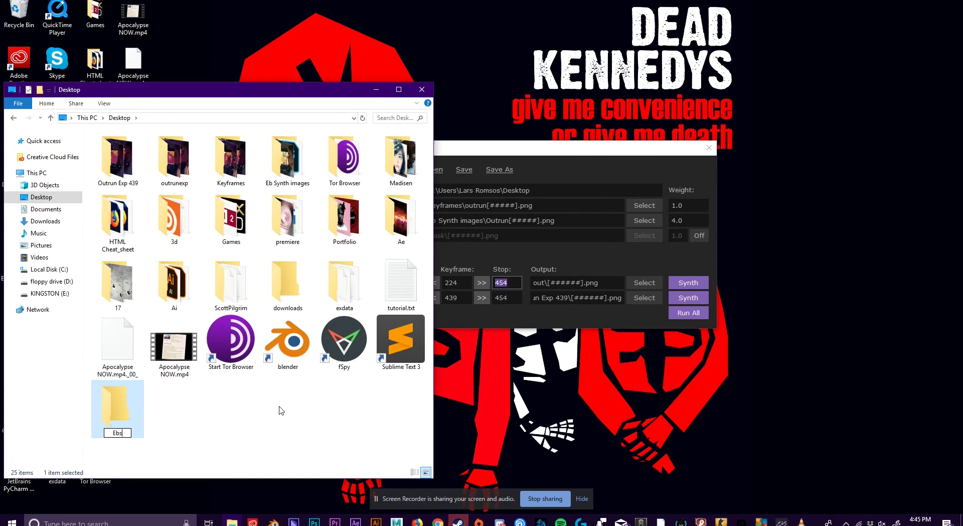
text(ynth images)
click(174, 435)
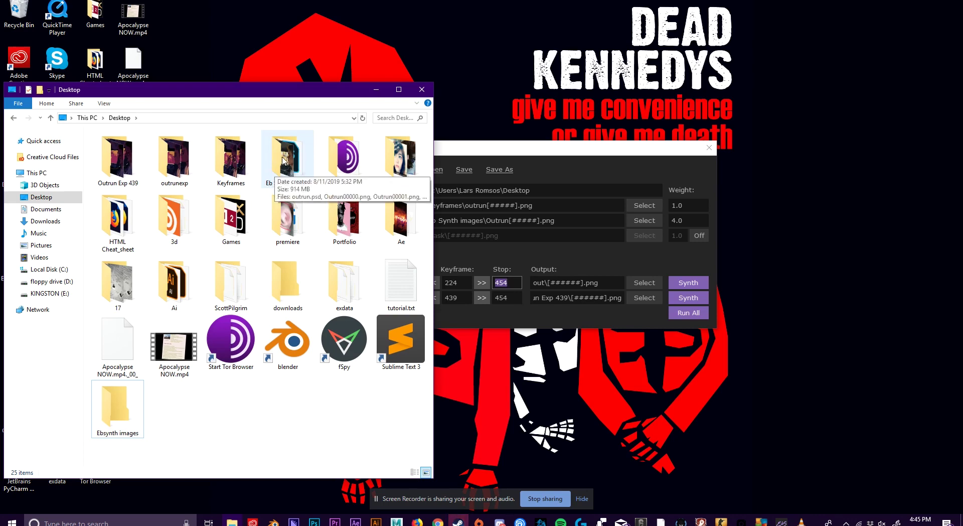
Step: Delete the Ebsynth images folder again
click(113, 406)
right_click(113, 405)
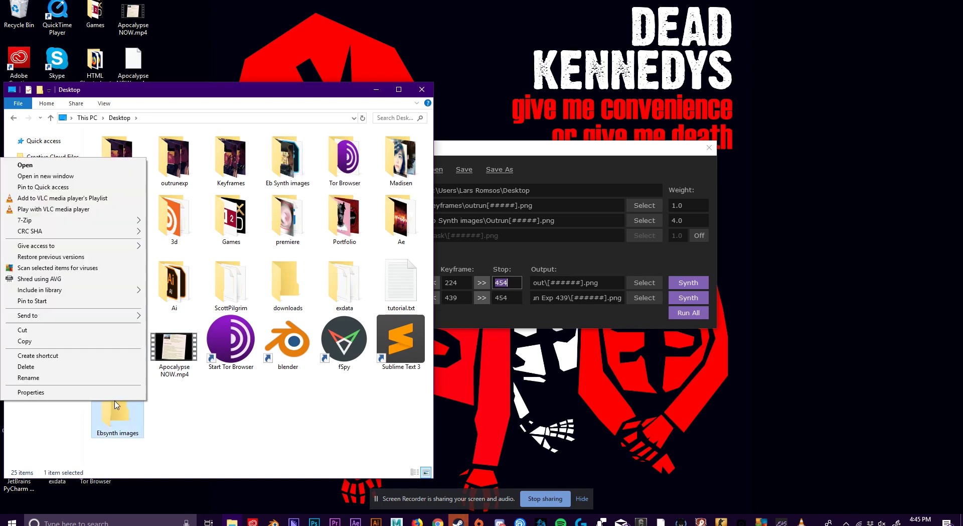
click(75, 367)
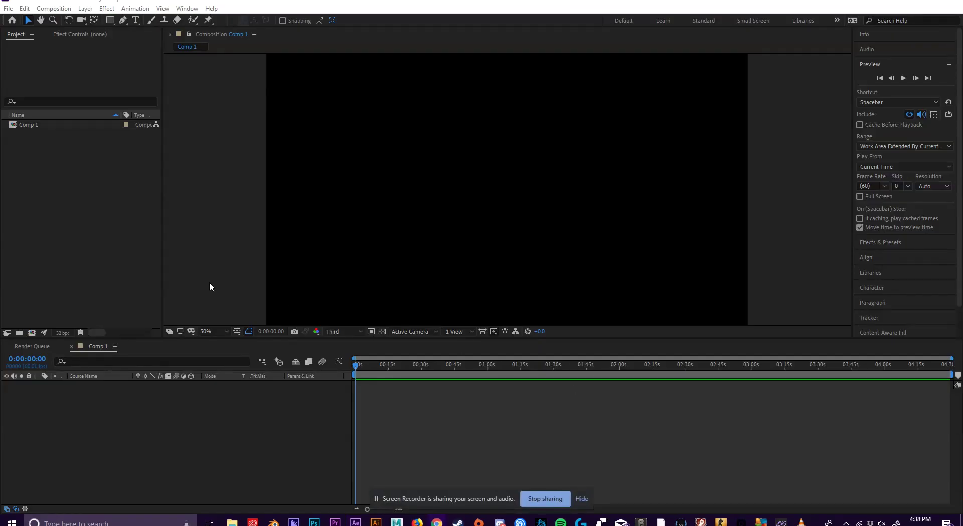
Step: Import VID_20190811_172735.mp4 and place it in Comp 1 as a layer
double_click(103, 161)
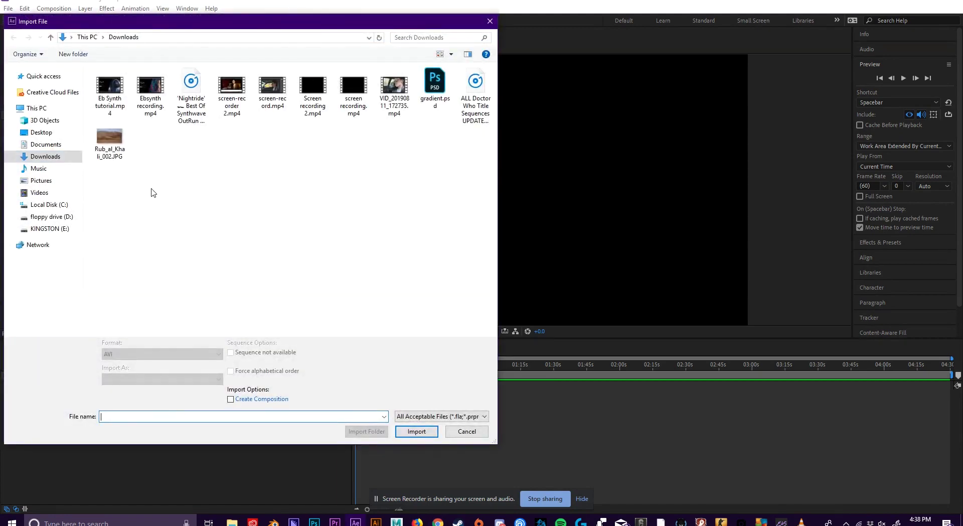
click(395, 86)
click(417, 431)
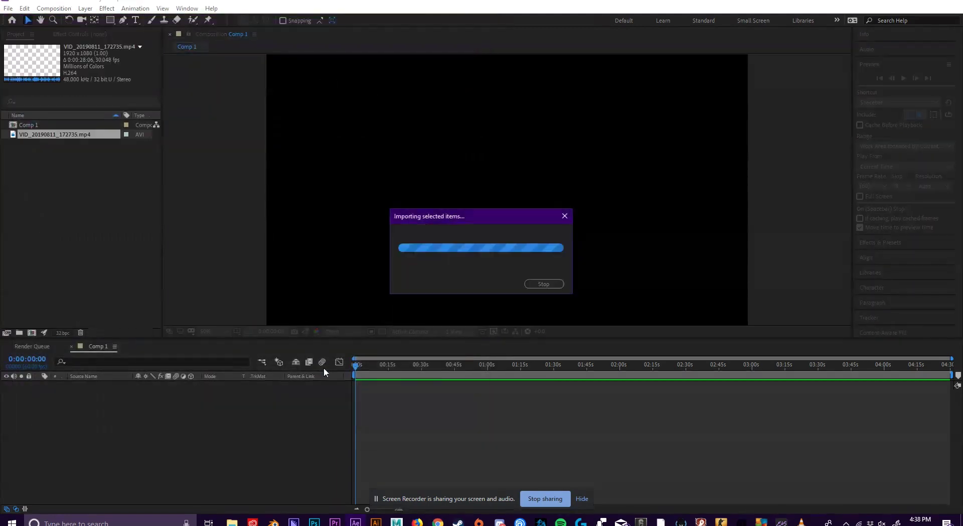
drag(54, 134, 170, 389)
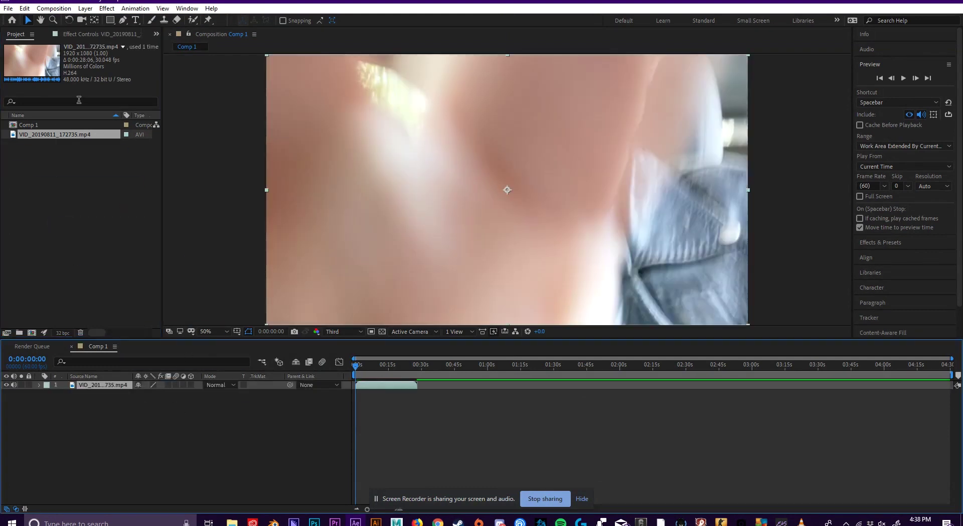
Step: Add Comp 1 to the Render Queue with PNG Sequence as the output format
click(8, 9)
mouse_move(148, 172)
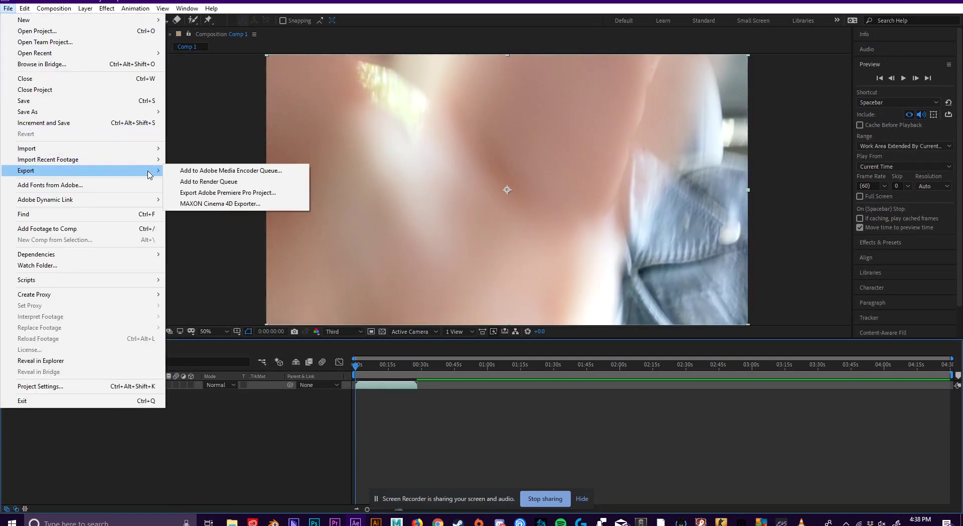
click(220, 182)
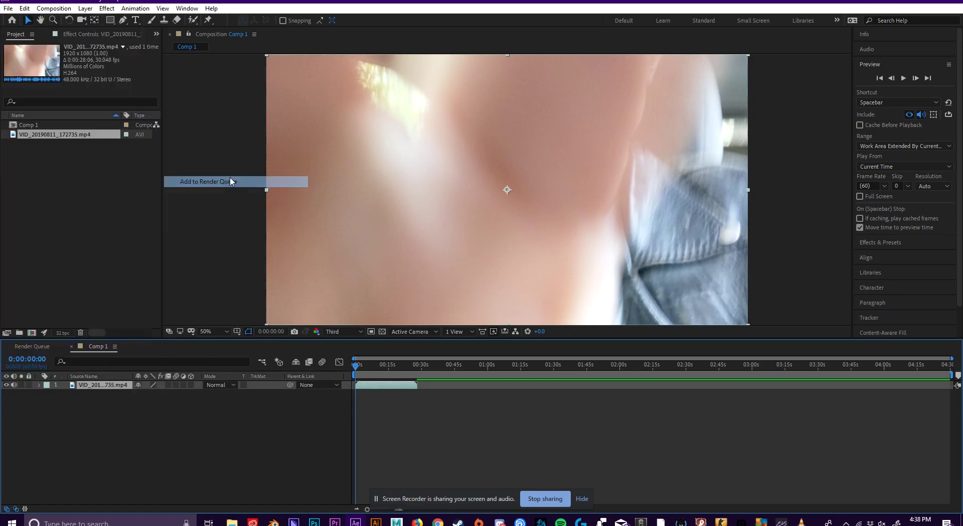
click(84, 412)
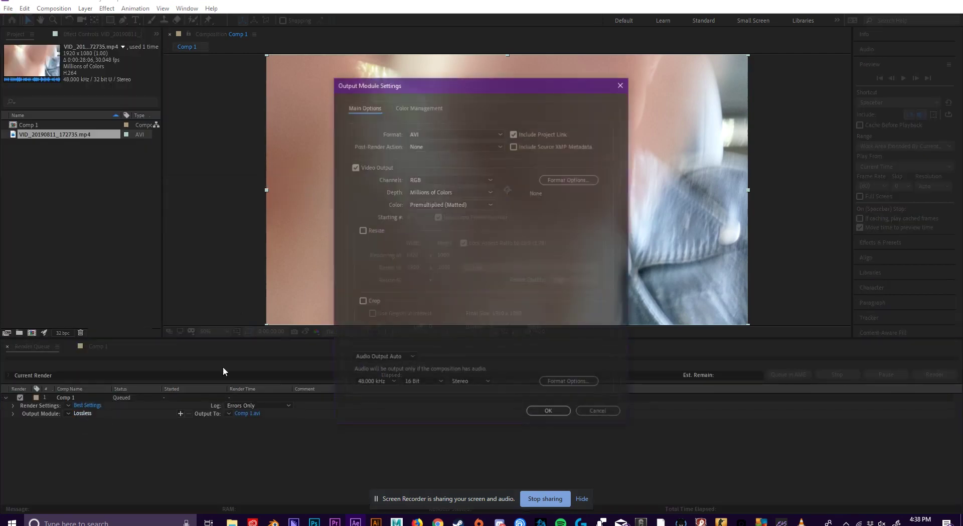
click(459, 135)
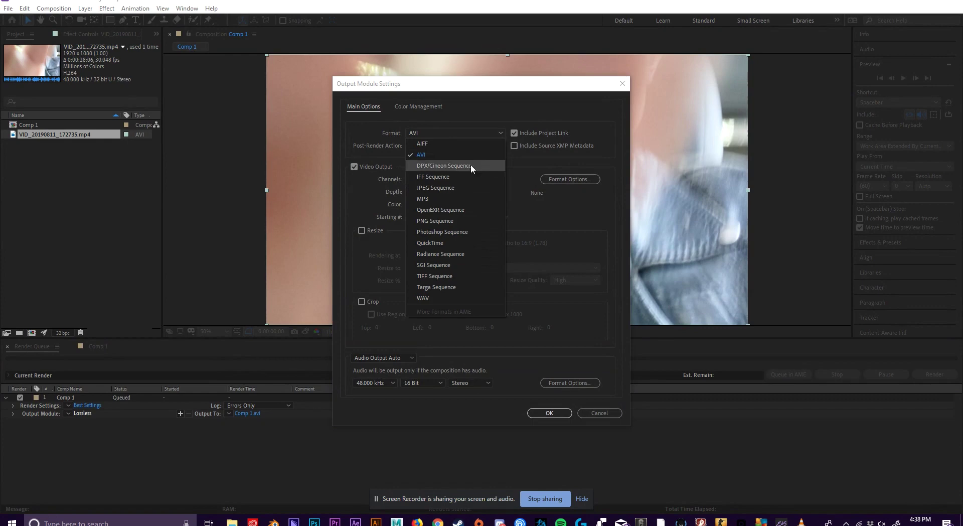
click(456, 217)
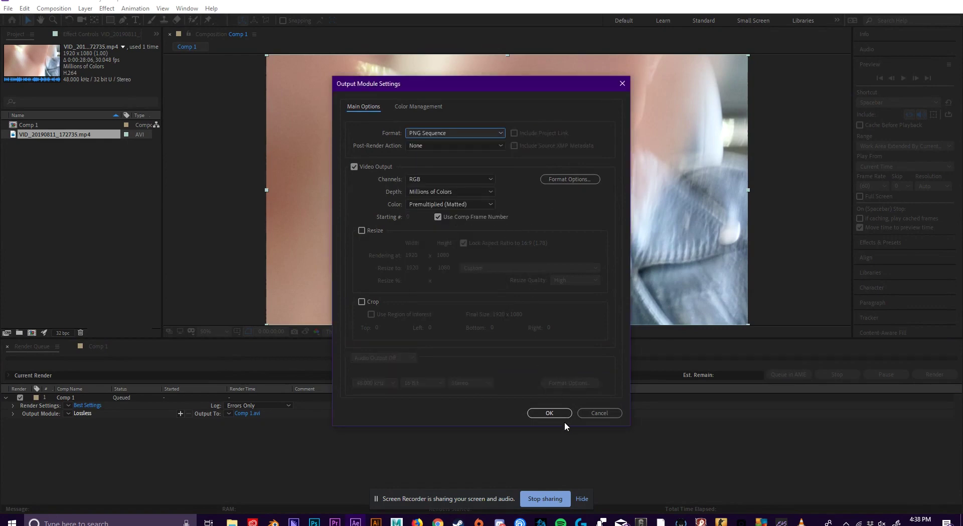
click(552, 413)
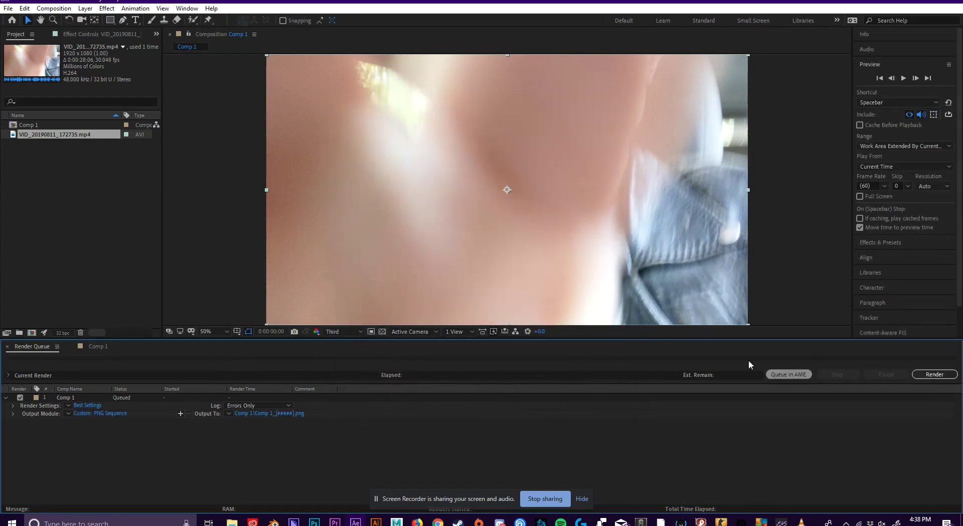
click(556, 498)
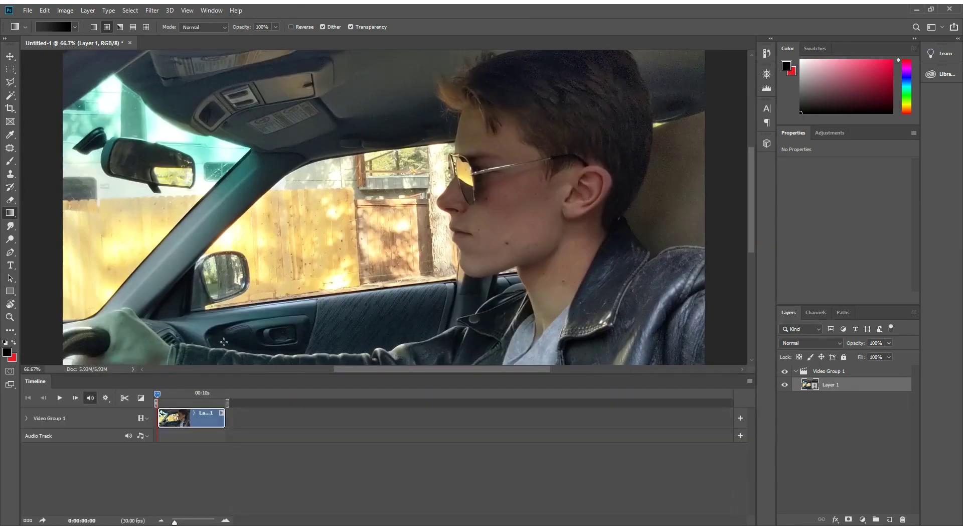
Step: Move the video playhead to 0:00:07:11, where he lowers his sunglasses
drag(160, 393, 191, 395)
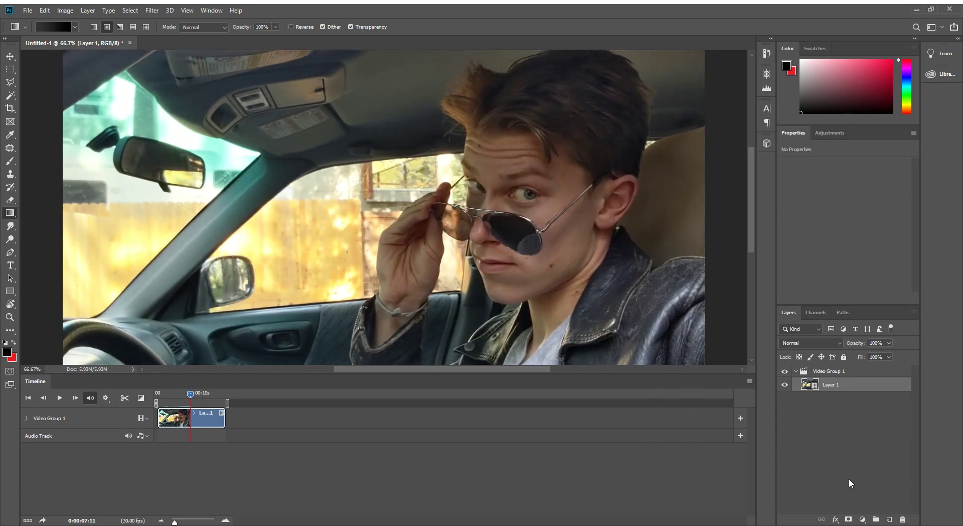
Step: Add Layer 2 above Video Group 1 and take the Brush with a muted pink colour
click(889, 520)
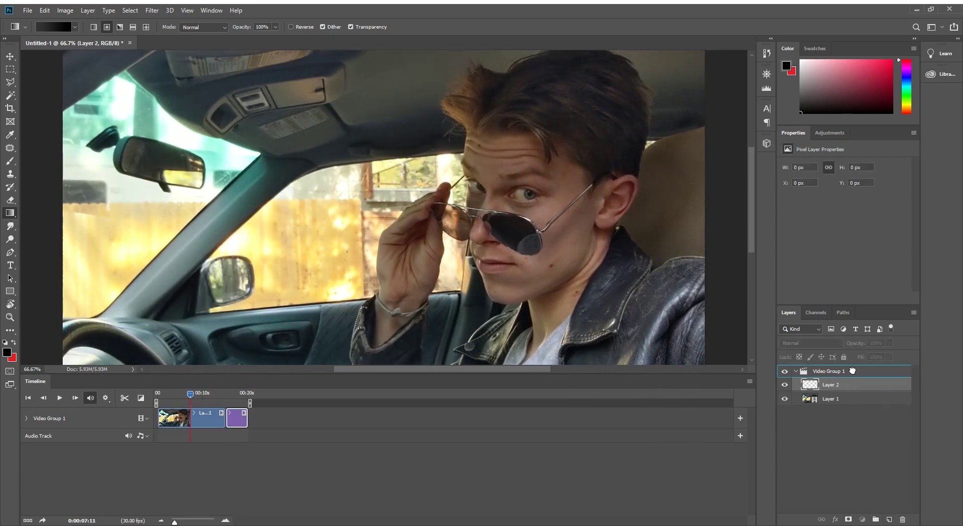
drag(853, 372, 853, 369)
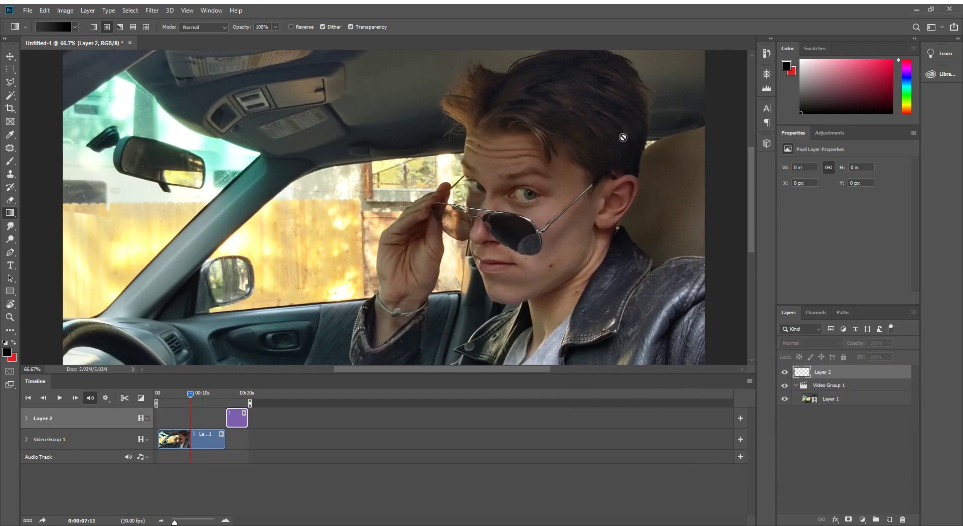
key(b)
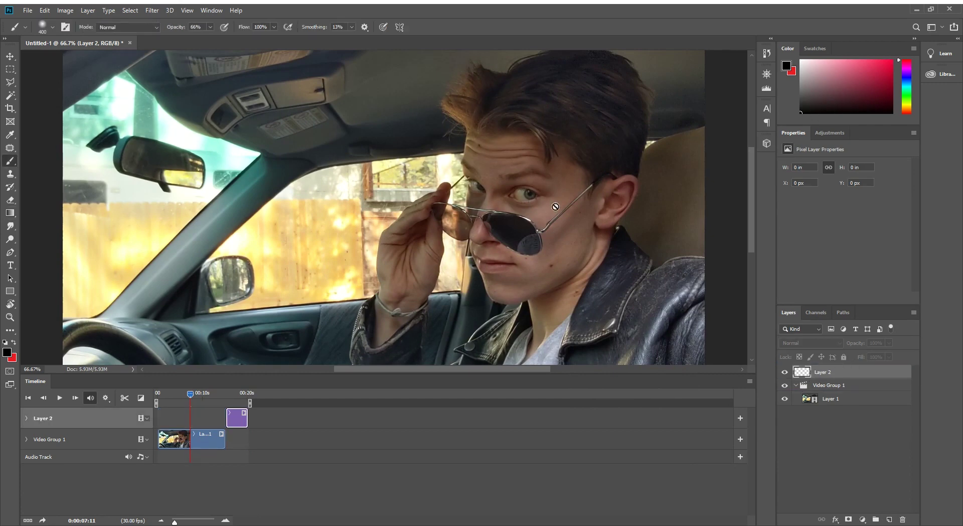
click(839, 80)
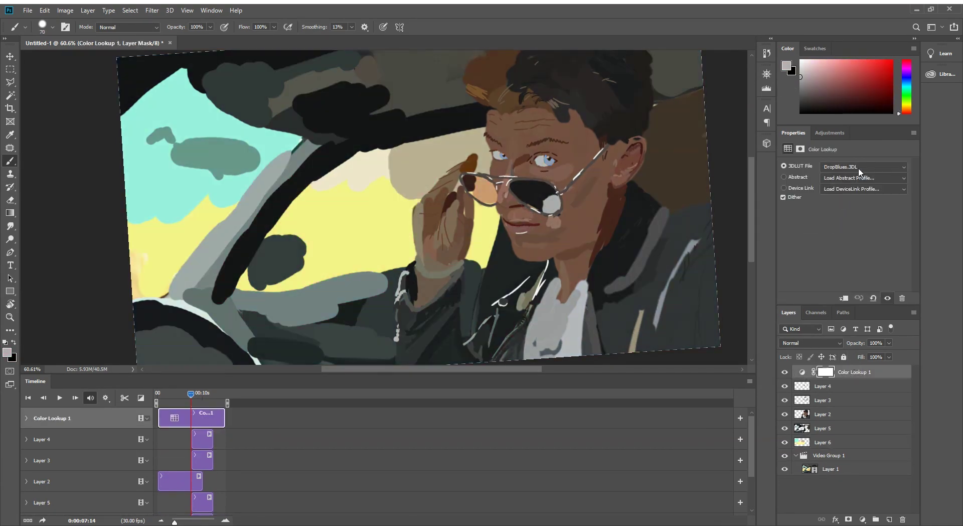
Step: Step the 3DLUT list past Candlelight, EdgyAmber, FoggyNight and Fuji to HorrorBlue.3DL
key(Down)
key(Down)
key(Down)
key(Down)
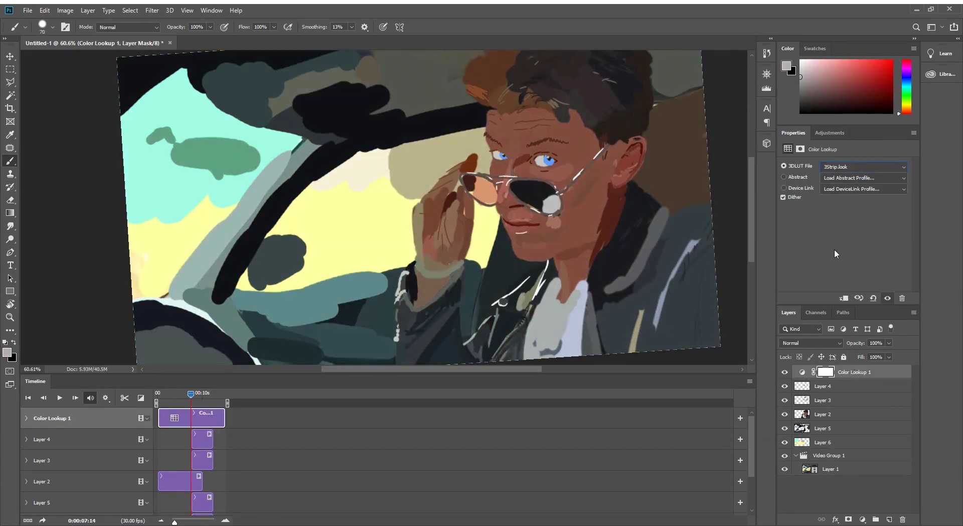
key(Down)
key(Down)
key(Down)
key(Down)
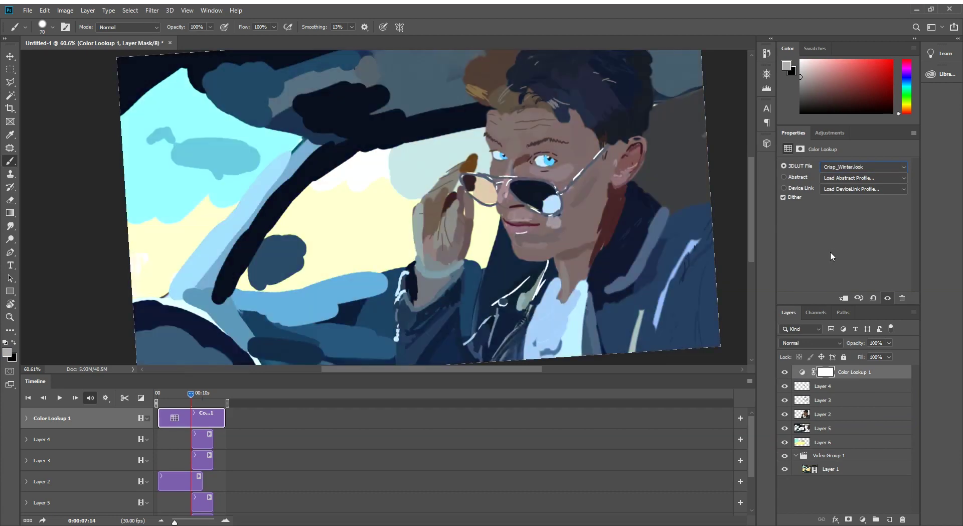
key(Down)
key(Down)
key(Down)
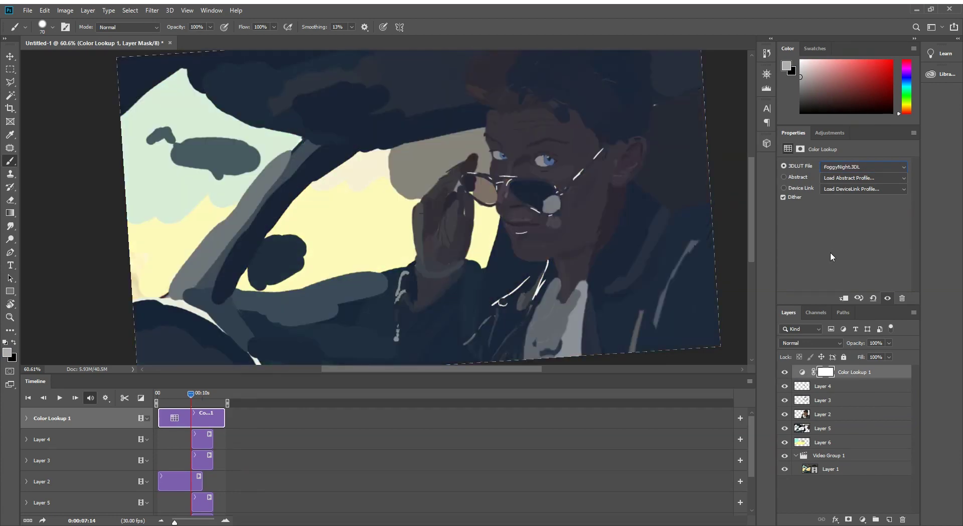
key(Down)
key(Down)
key(Down)
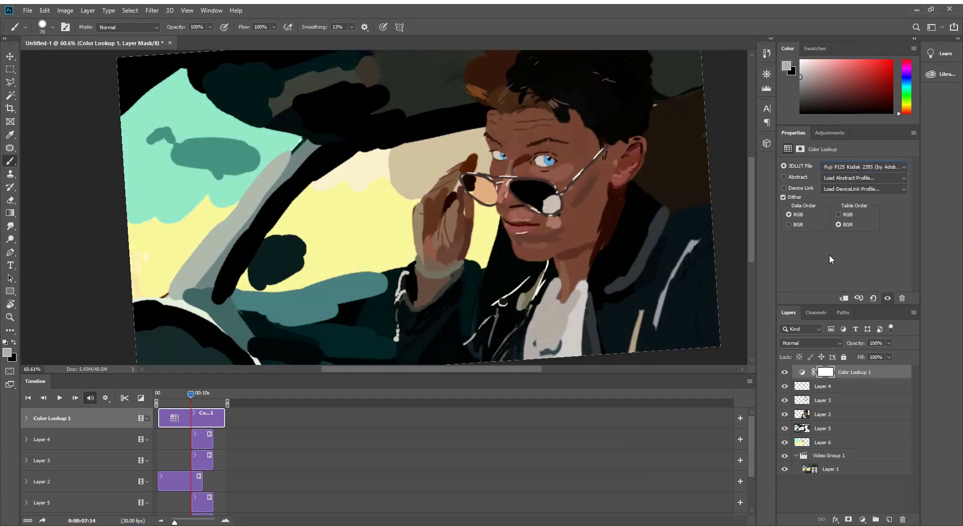
key(Down)
key(Down)
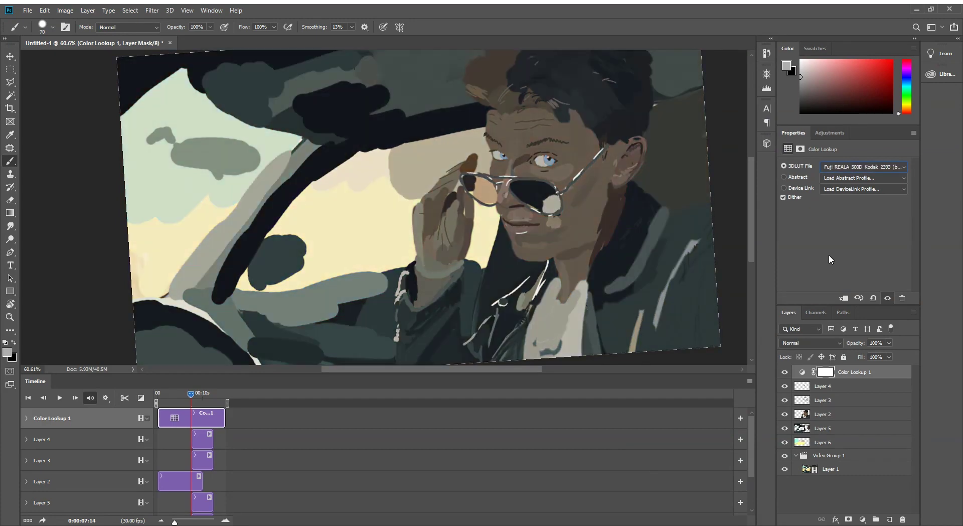
key(Down)
key(Down)
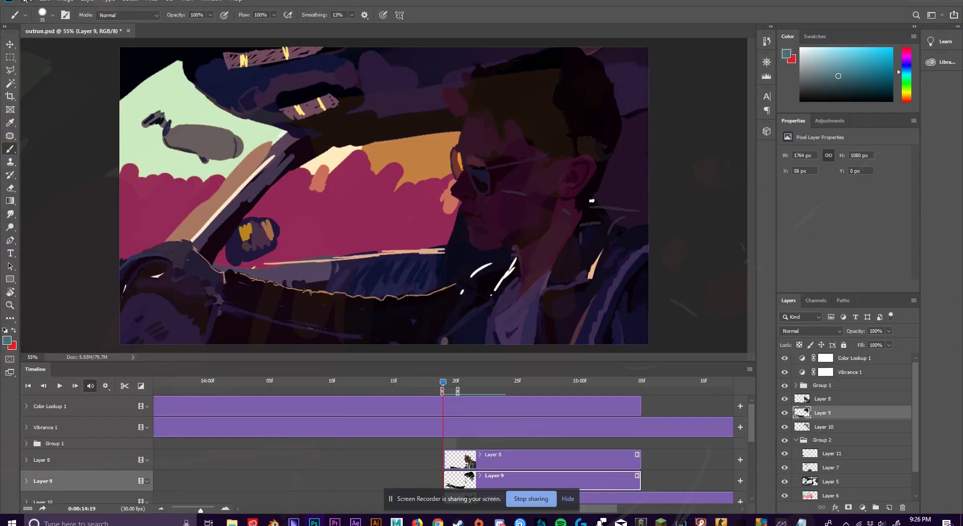
Step: Quick-export the painted frame as a PNG into Desktop\Keyframes, adding a 0 to its name
click(25, 2)
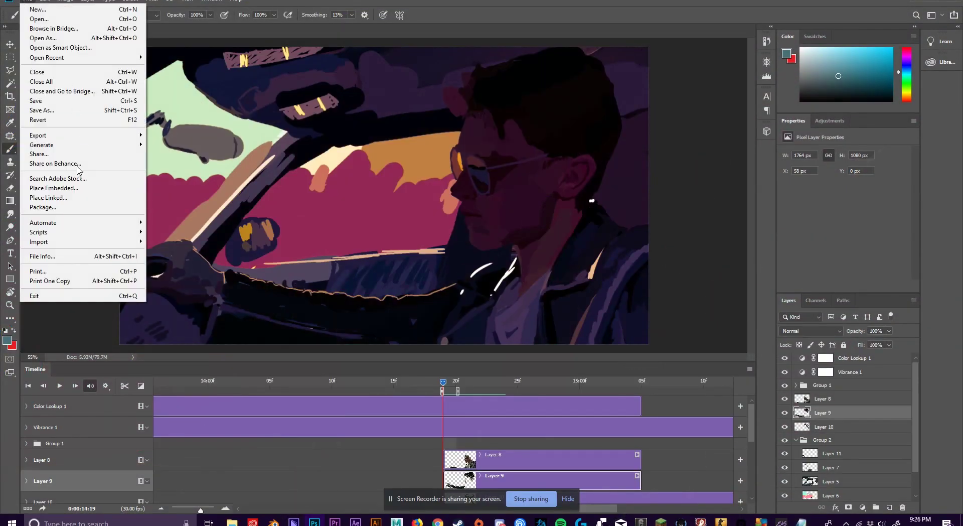
mouse_move(85, 135)
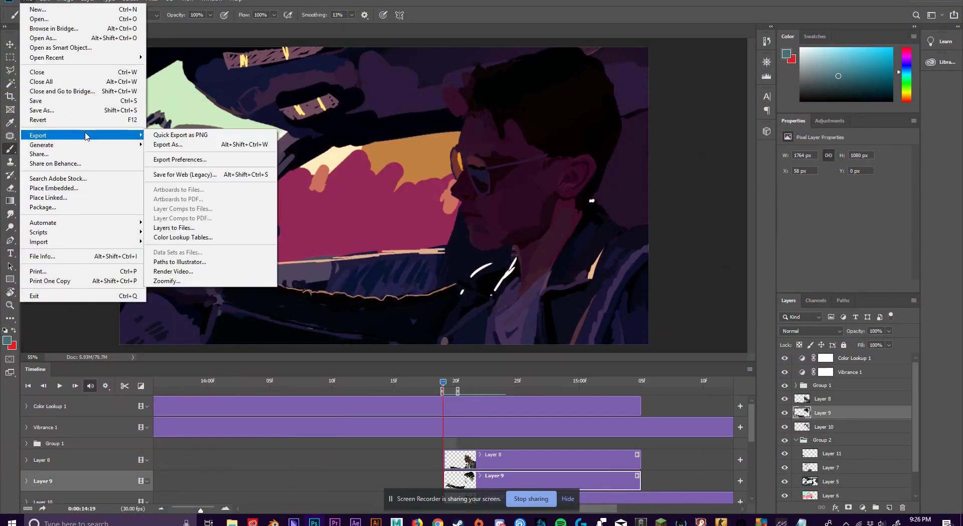
click(170, 135)
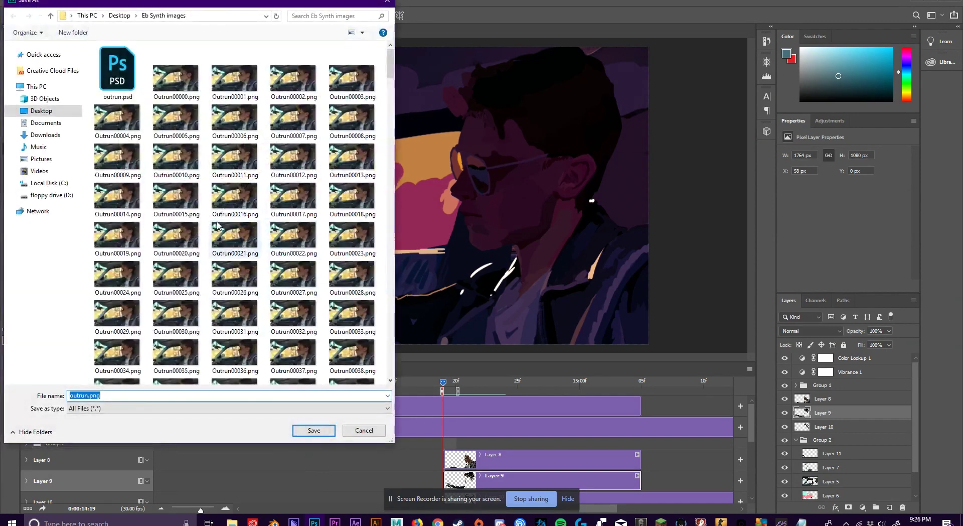
click(41, 111)
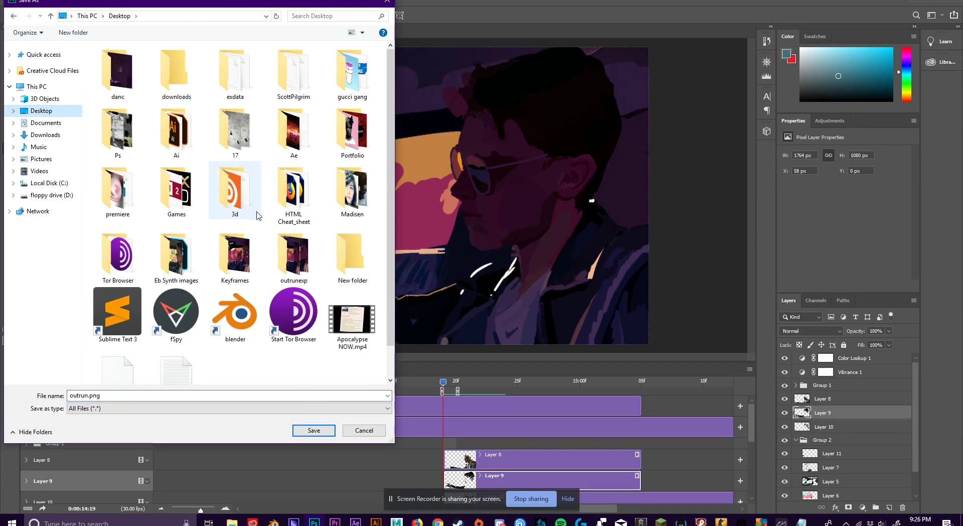
scroll(257, 215, down, 1)
double_click(250, 224)
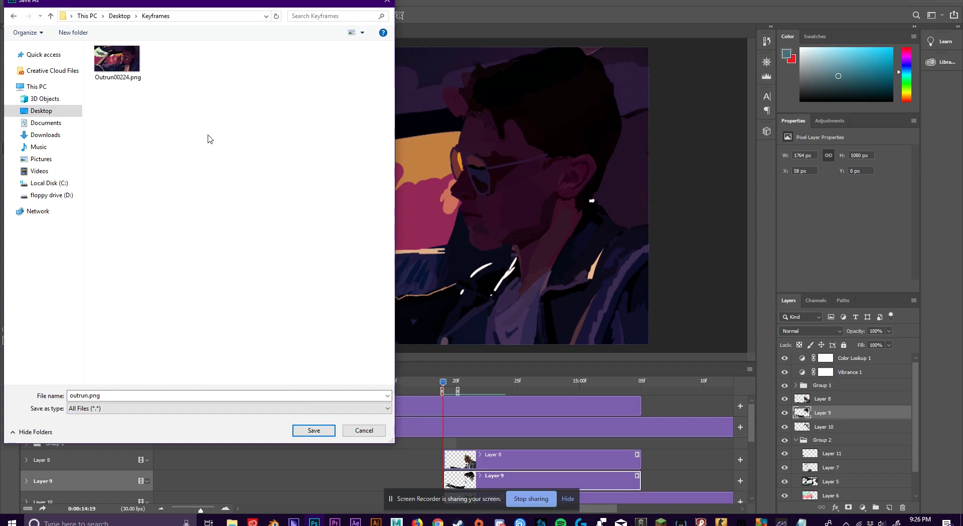
double_click(214, 395)
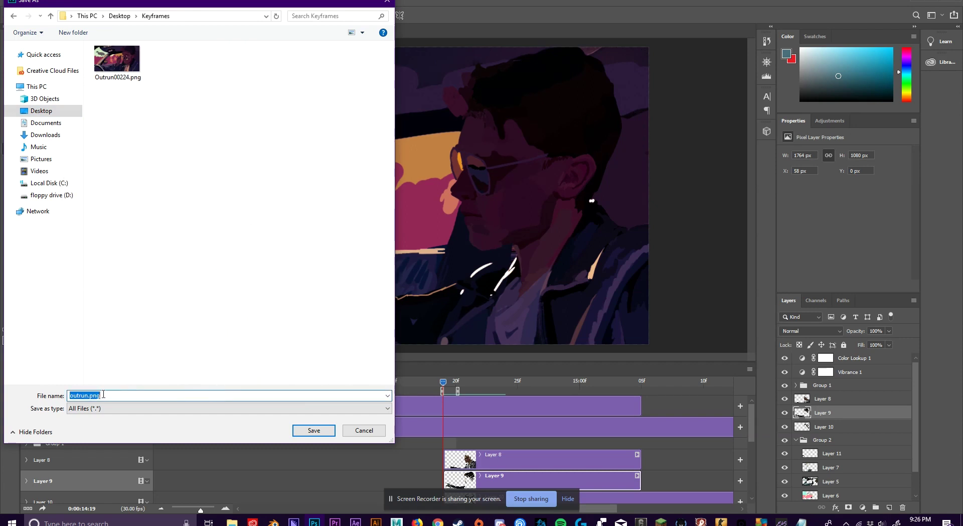
drag(88, 396, 85, 396)
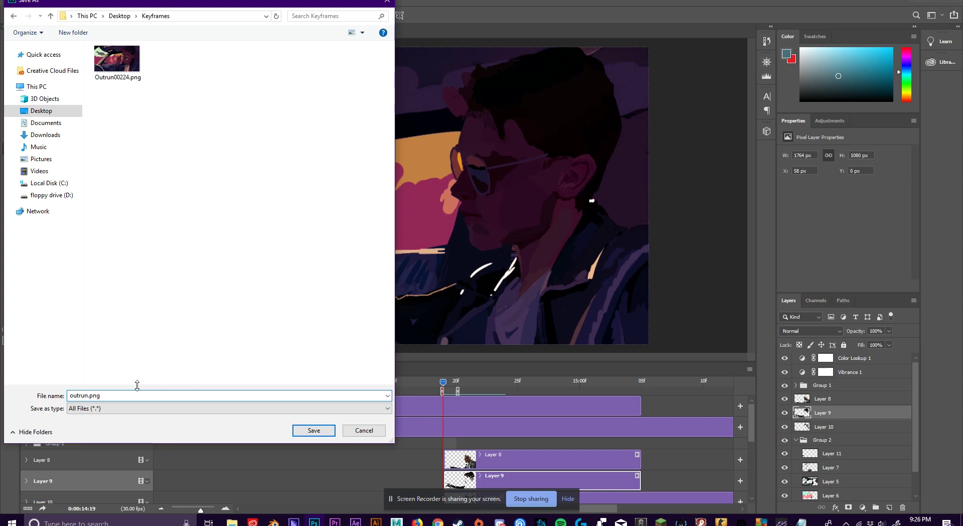
text(00439)
click(313, 430)
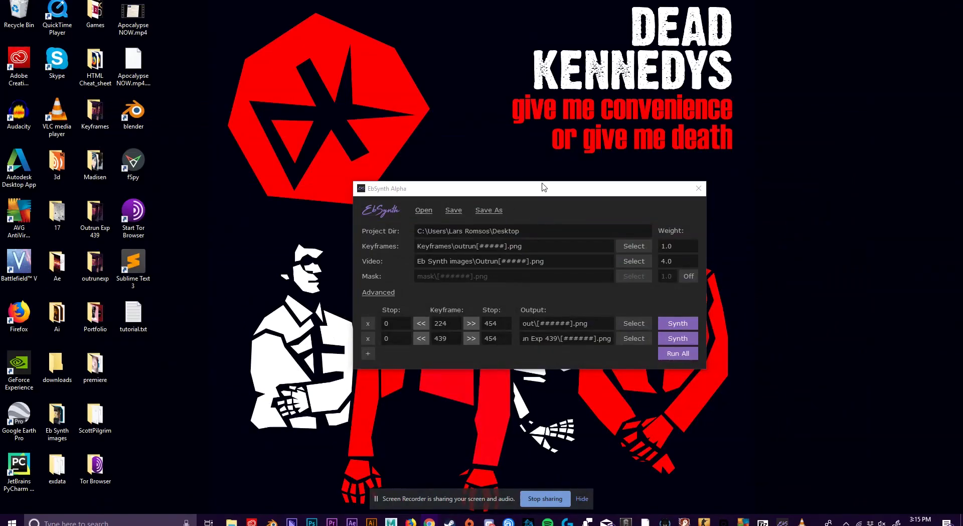
drag(543, 188, 560, 149)
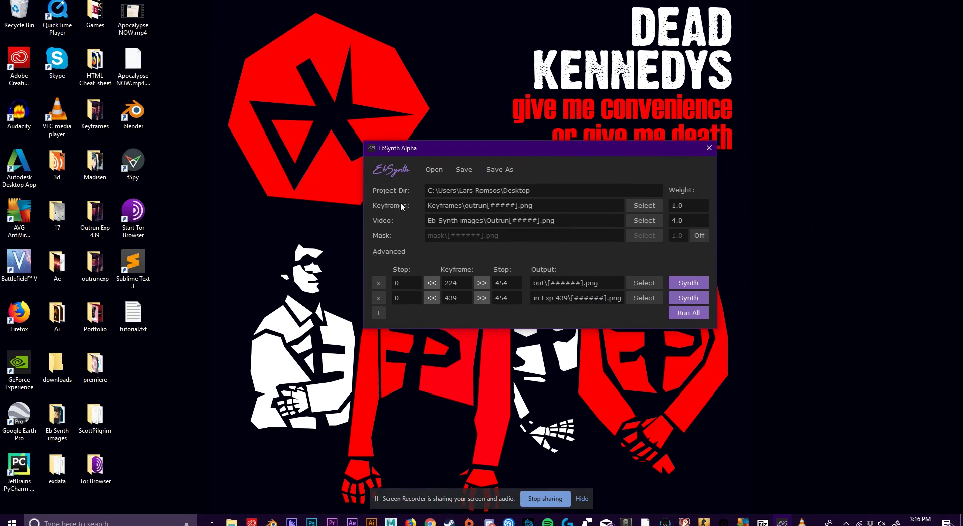
Step: Set EbSynth's Video source to Outrun00000.png in Eb Synth images and select the first Stop value
click(653, 206)
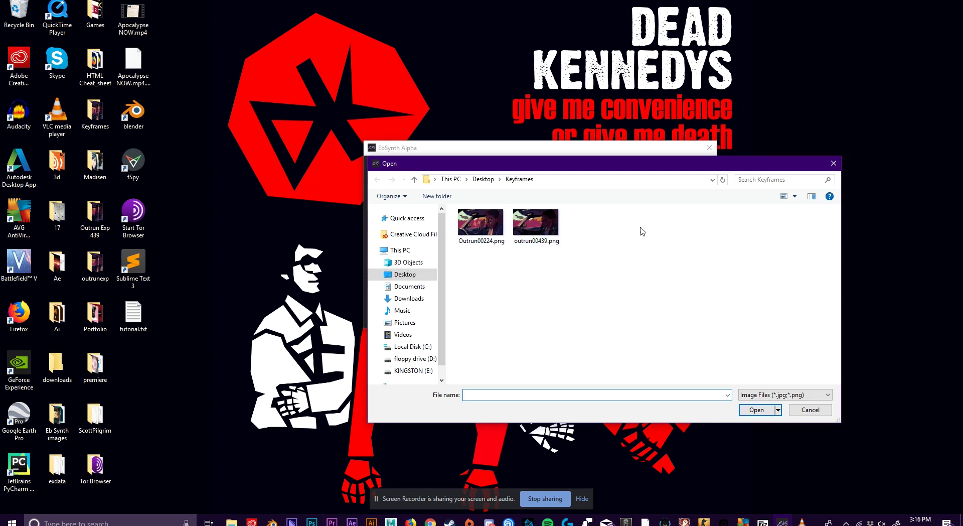
click(834, 163)
click(652, 219)
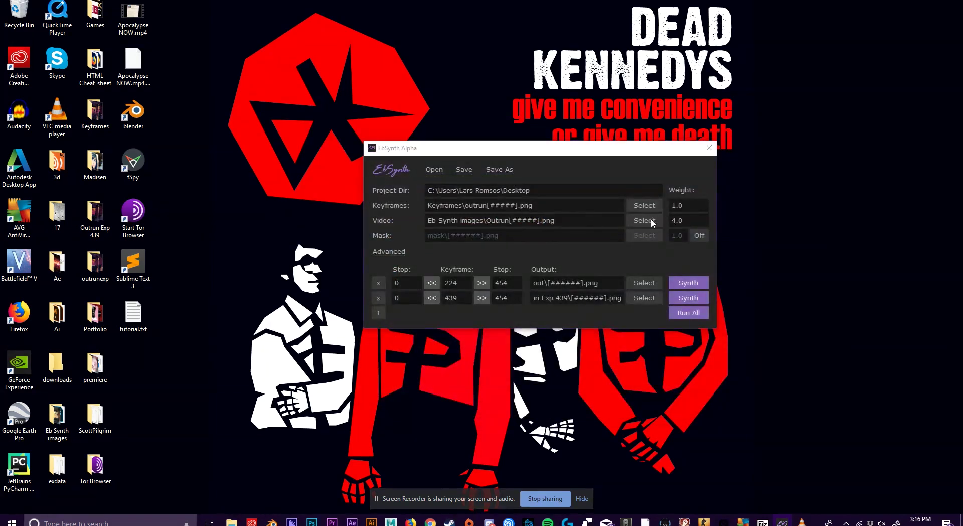
click(829, 166)
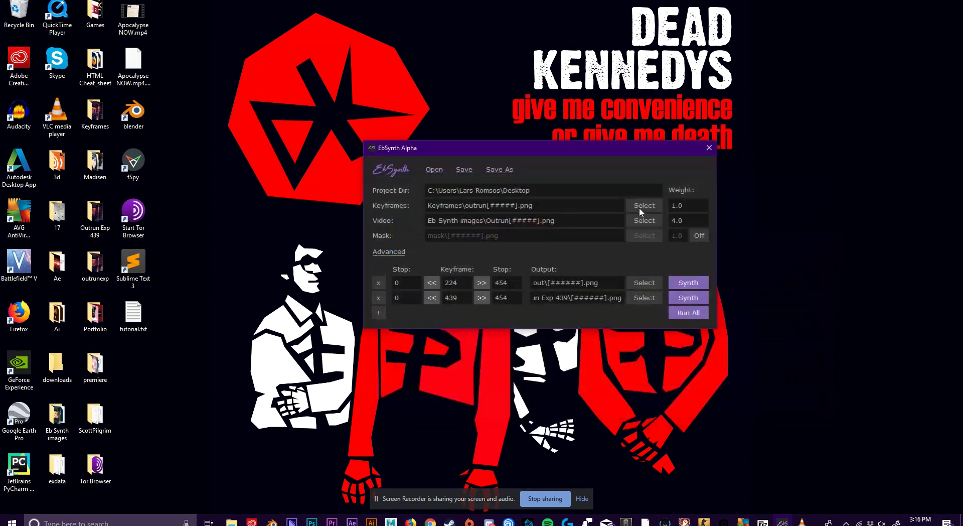
click(655, 220)
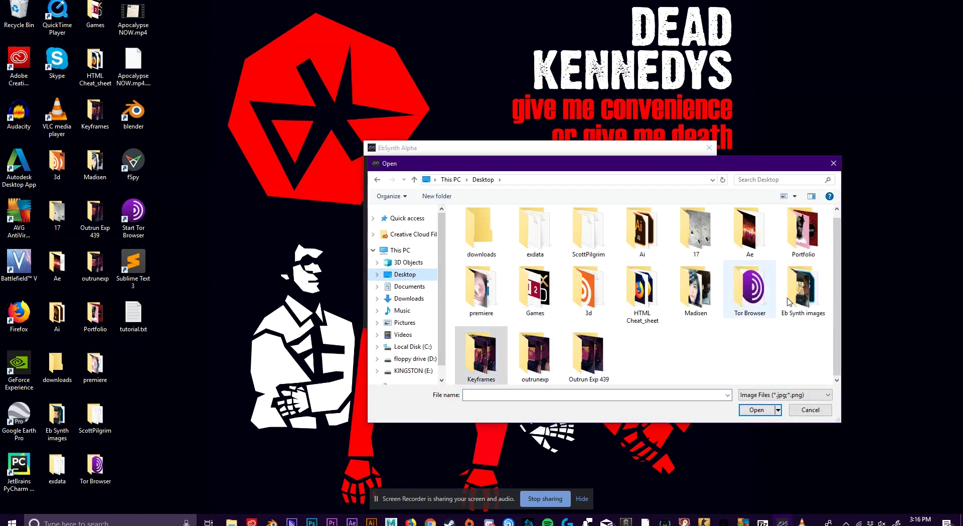
double_click(803, 290)
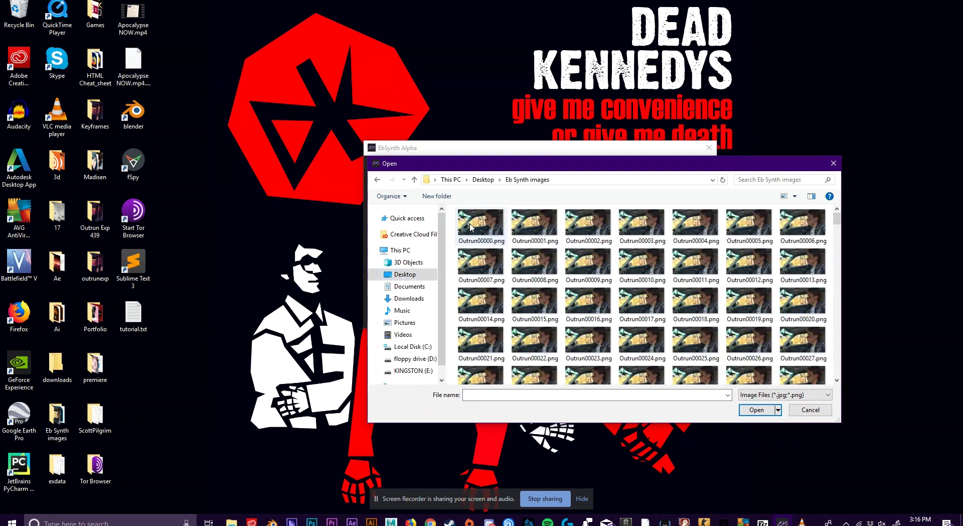
click(472, 228)
click(756, 410)
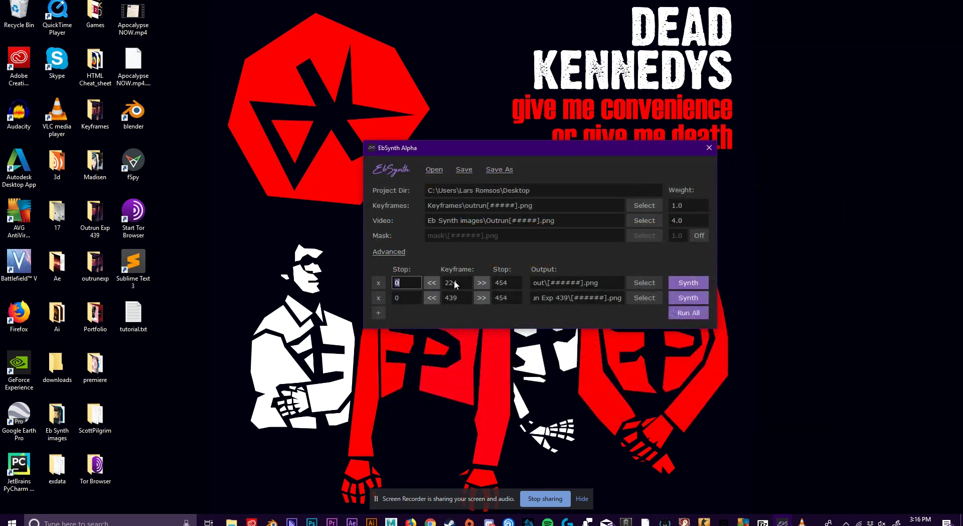
double_click(503, 283)
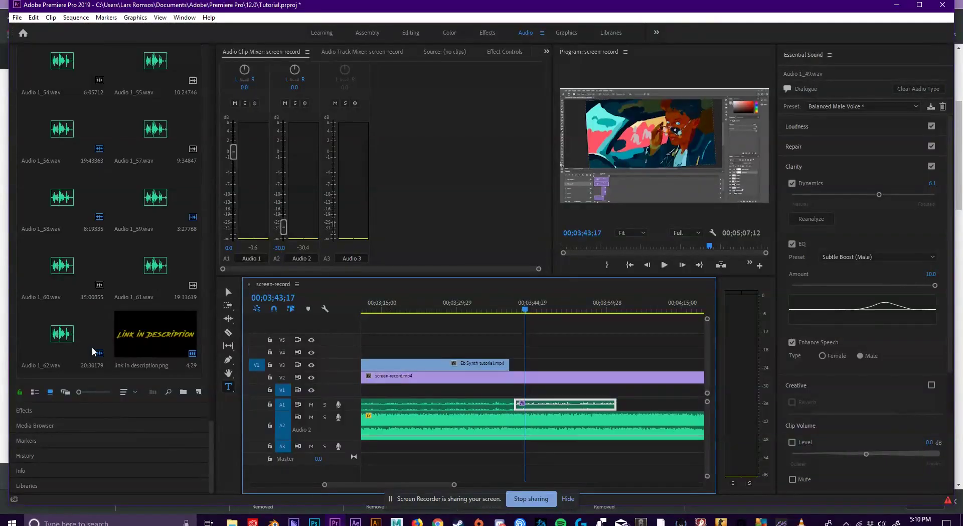
Step: Import 000000.png from Desktop\Outrun Exp 439 as an image sequence
double_click(109, 373)
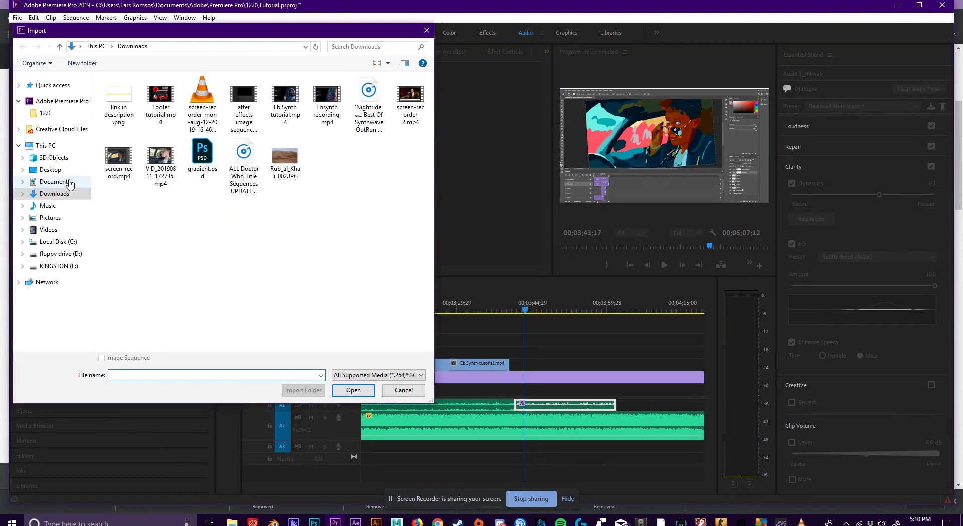
click(71, 171)
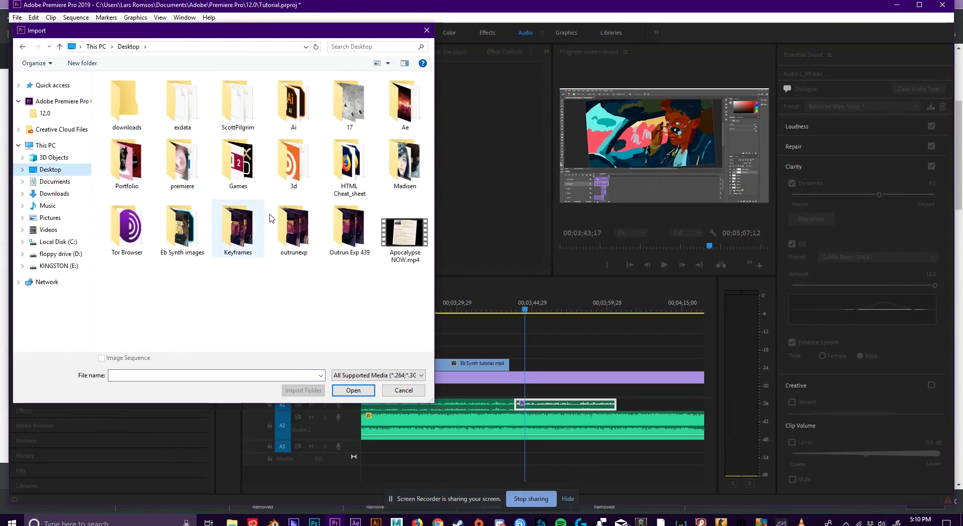
double_click(349, 221)
click(126, 90)
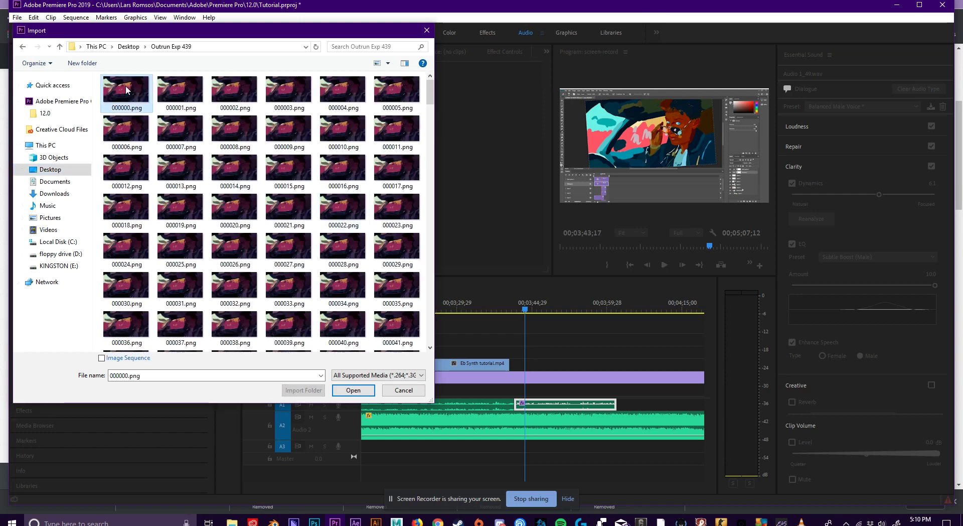
click(123, 360)
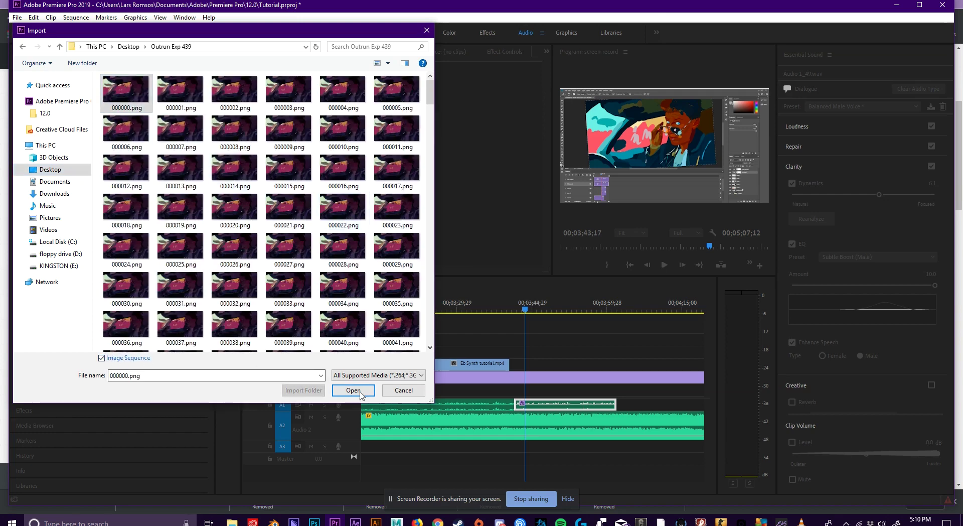
click(362, 394)
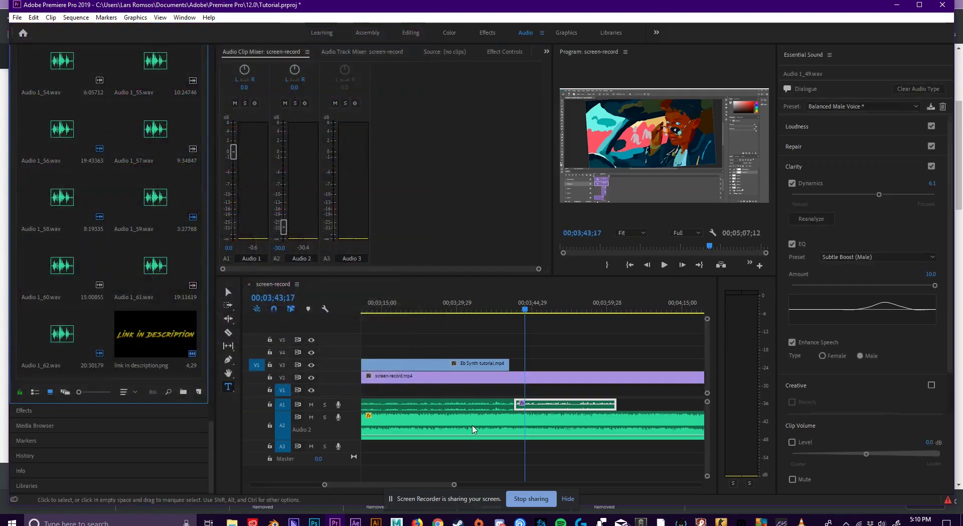